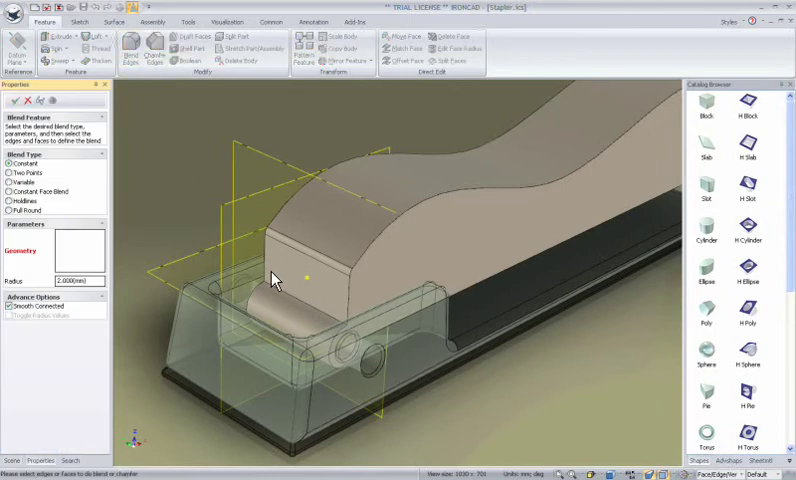
# Step: Round both hinge-cylinder edges with a 2 mm constant-radius blend
pyautogui.click(307, 310)
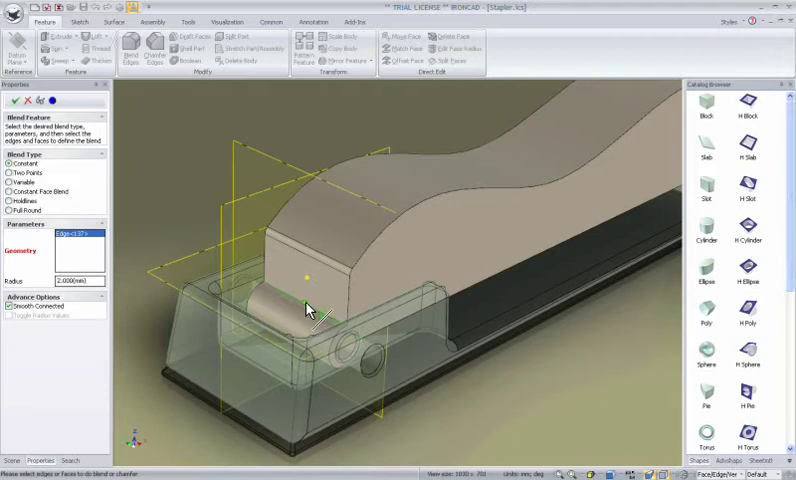
pyautogui.click(323, 333)
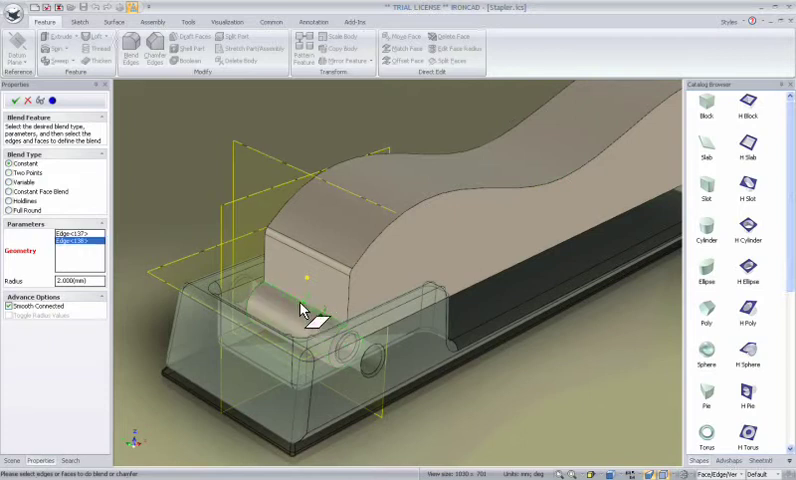
pyautogui.click(15, 101)
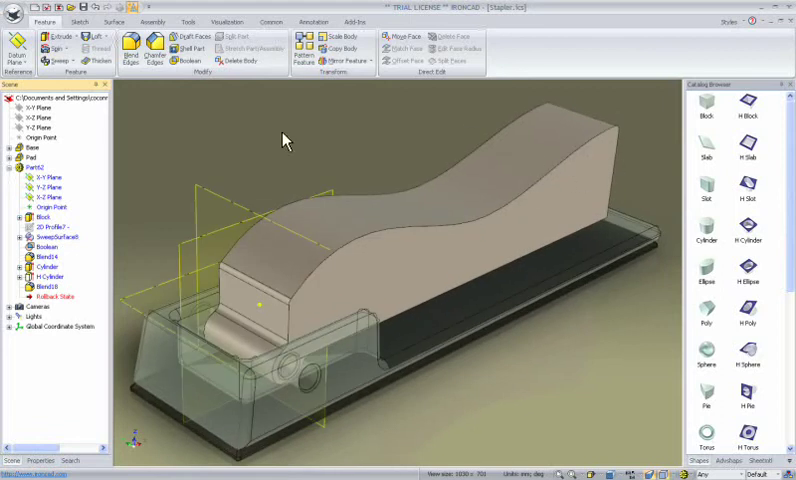
# Step: Draft the side, top and hidden faces at -5° using the bottom face as neutral plane
pyautogui.click(192, 37)
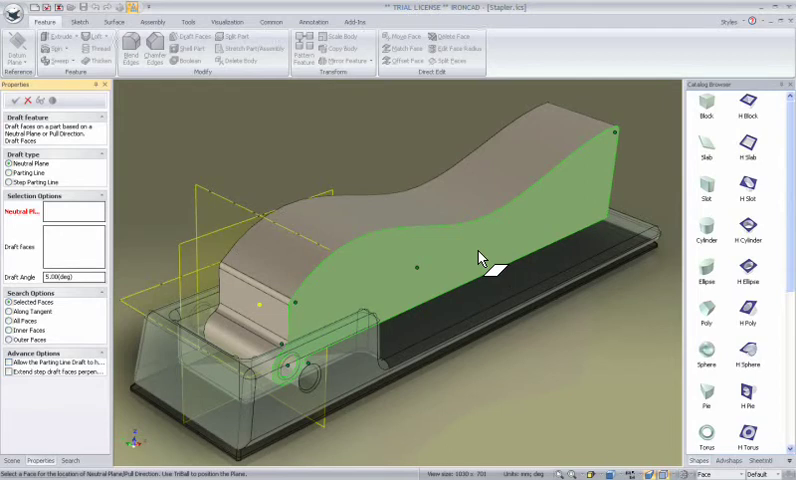
pyautogui.click(479, 258)
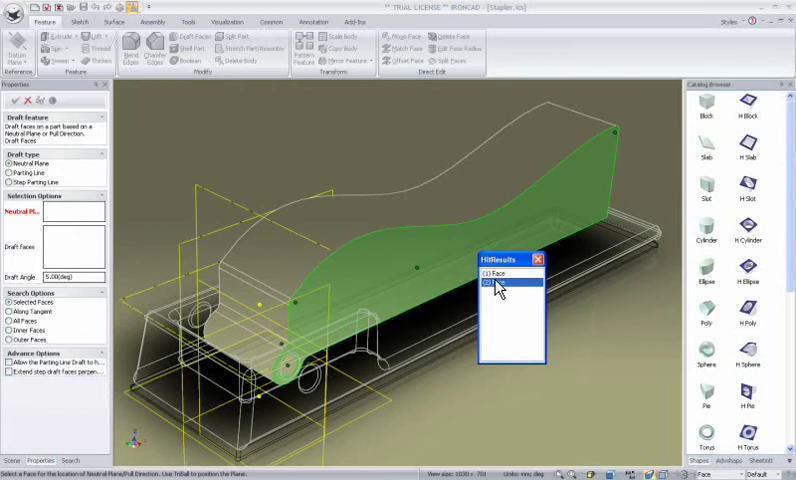
pyautogui.click(495, 275)
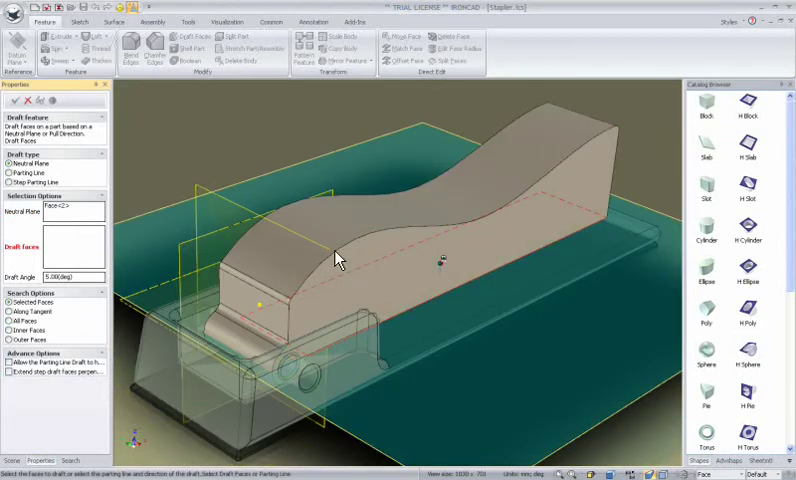
pyautogui.click(600, 166)
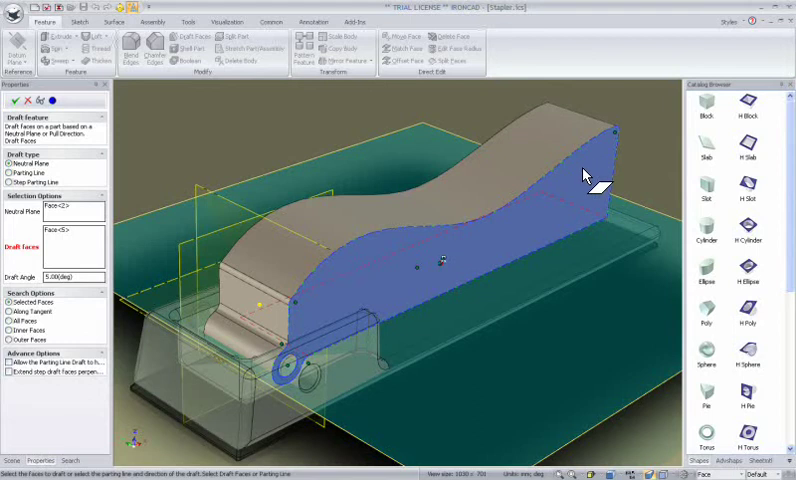
pyautogui.click(586, 177)
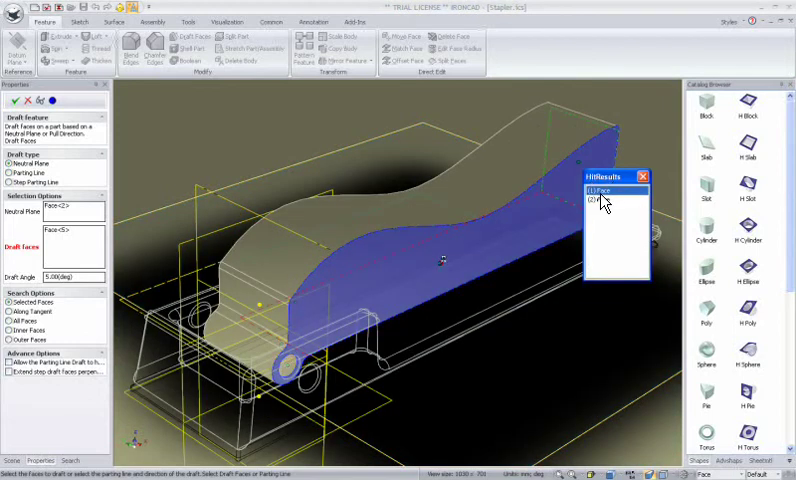
pyautogui.click(600, 200)
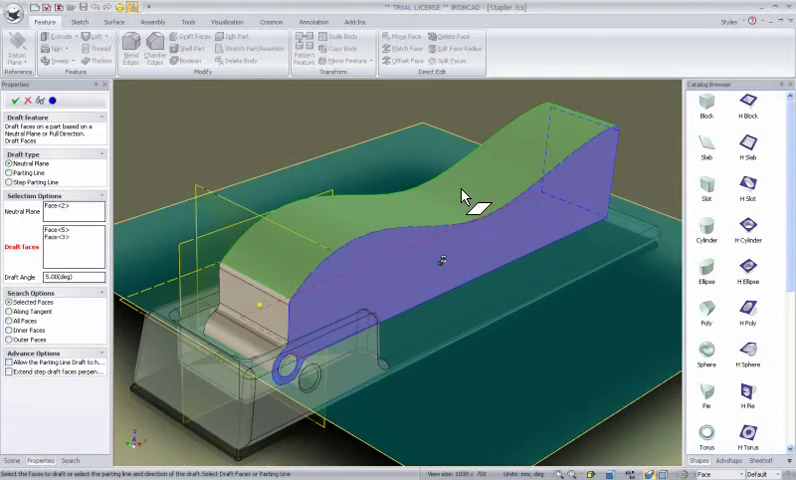
pyautogui.click(463, 197)
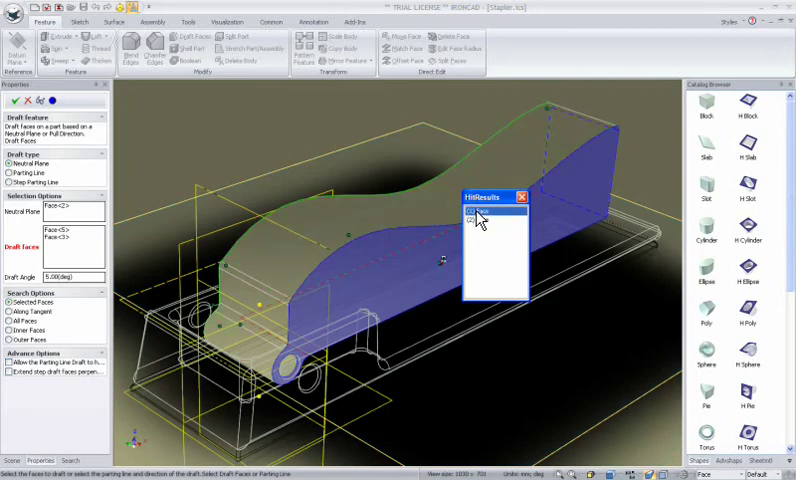
pyautogui.click(477, 213)
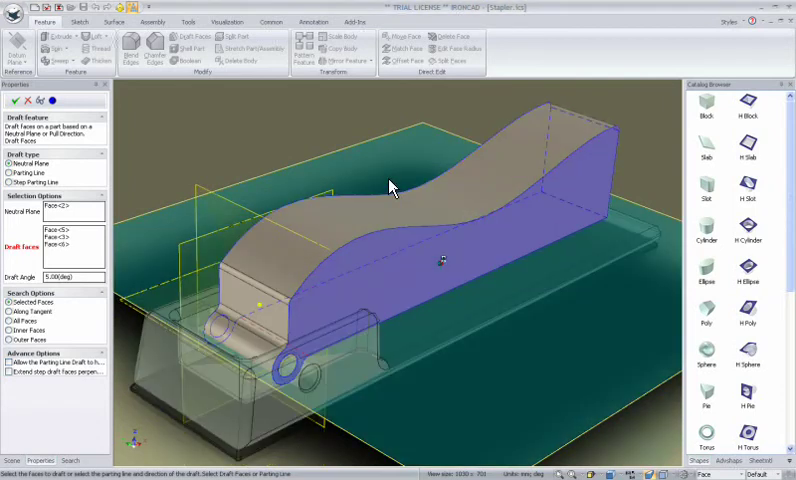
pyautogui.click(78, 277)
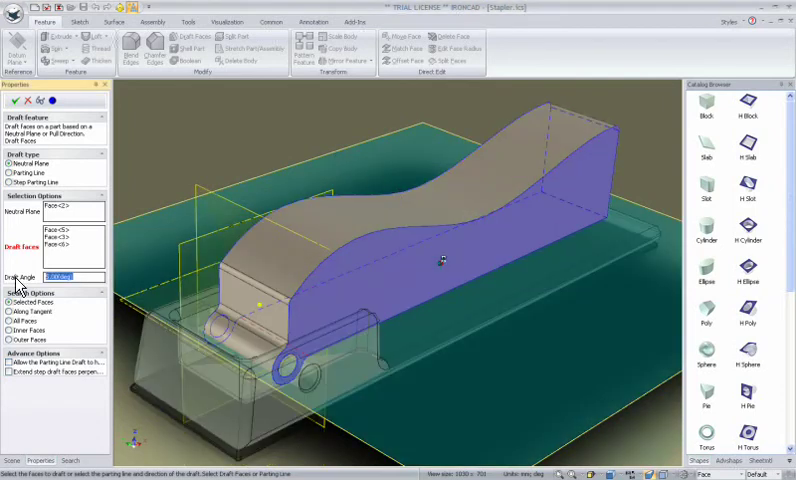
pyautogui.write('-5')
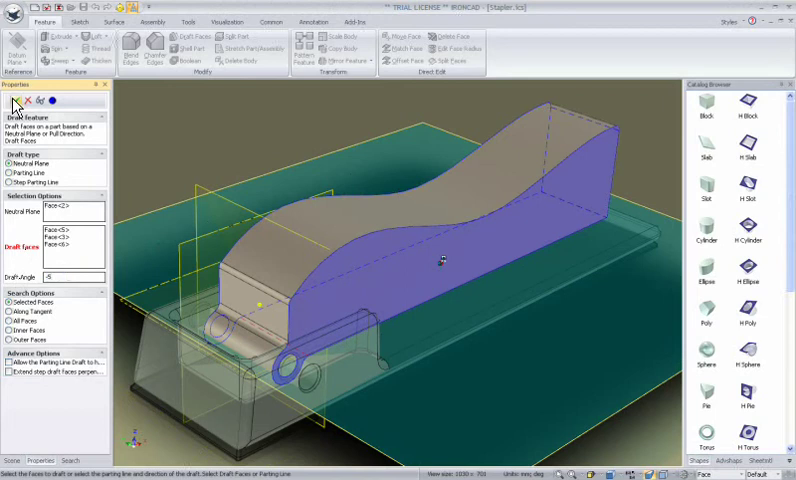
pyautogui.click(15, 102)
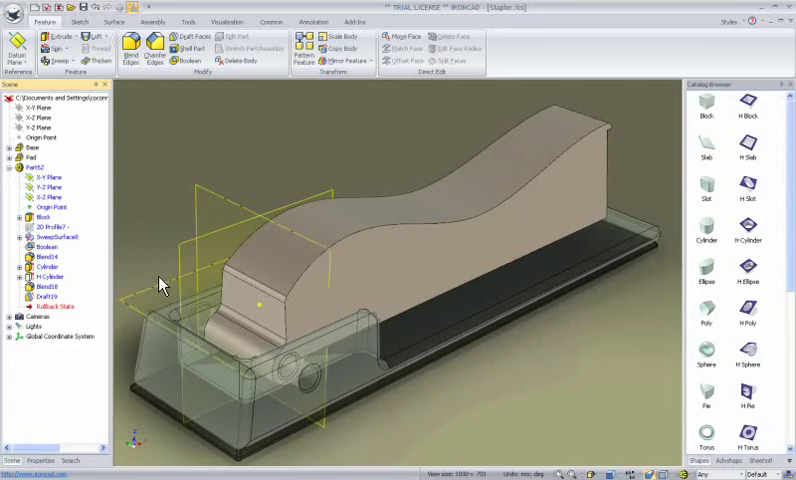
# Step: Move Blend14 below Draft19, just above Rollback State, in the Scene tree
pyautogui.click(36, 259)
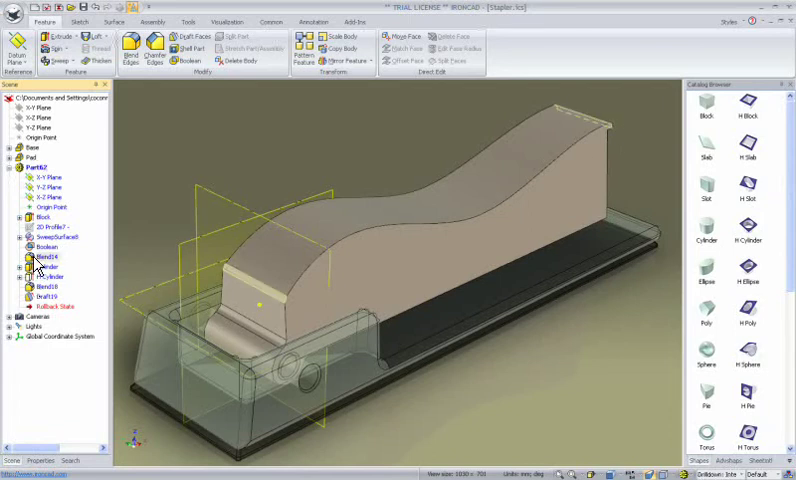
pyautogui.moveTo(32, 307); pyautogui.dragTo(34, 301)
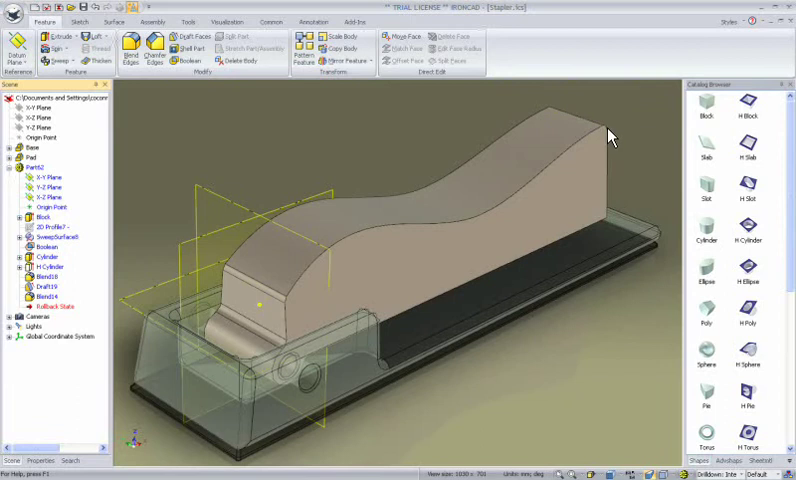
pyautogui.moveTo(530, 279); pyautogui.dragTo(527, 273, button='middle')
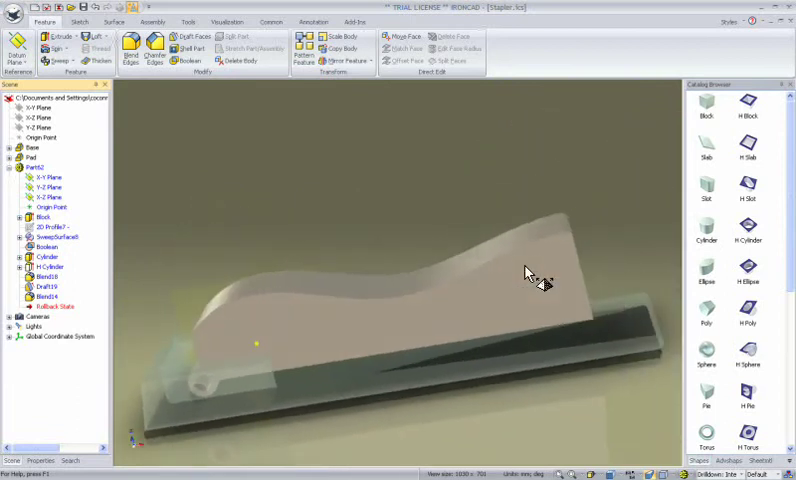
pyautogui.moveTo(530, 279); pyautogui.dragTo(520, 253, button='middle')
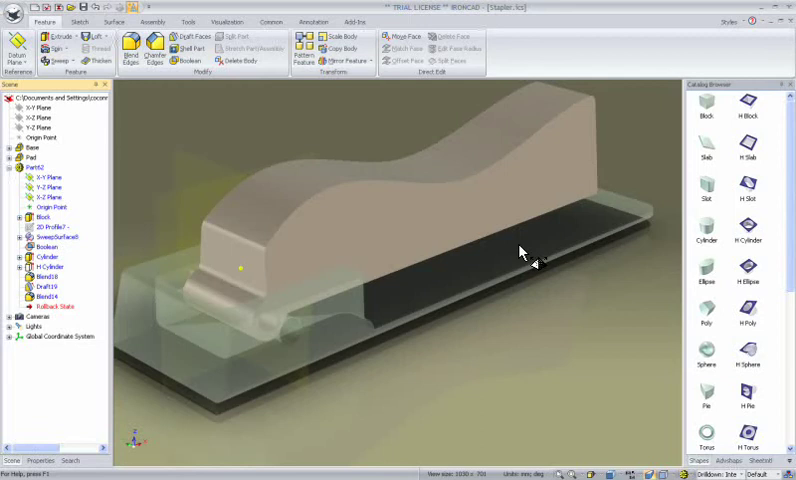
pyautogui.scroll(2, 520, 253)
pyautogui.scroll(2, 258, 232)
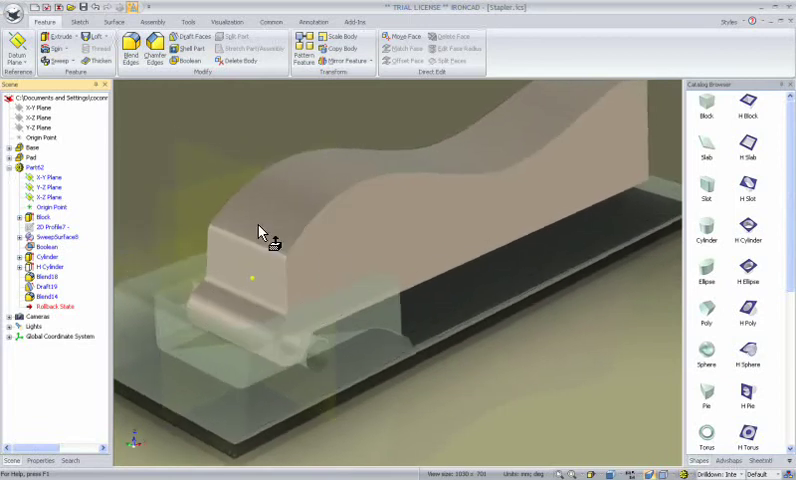
# Step: Start a 5 mm shell with the front, lower front and rounded front faces open
pyautogui.click(258, 232)
pyautogui.click(182, 48)
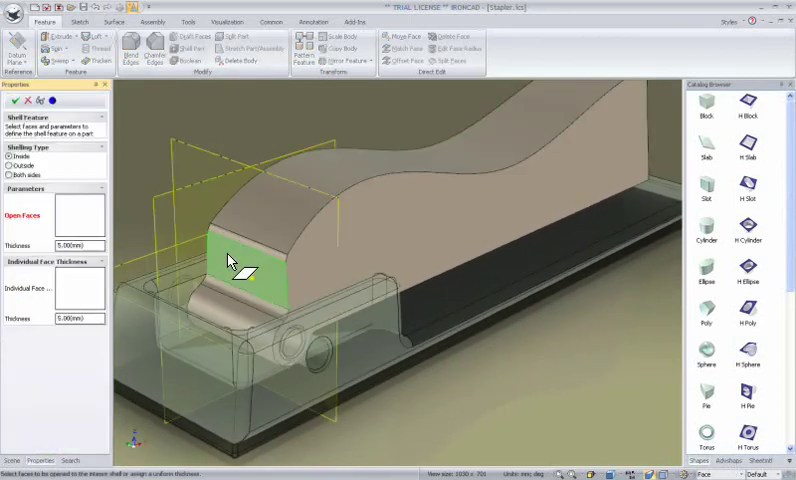
pyautogui.click(232, 278)
pyautogui.click(224, 302)
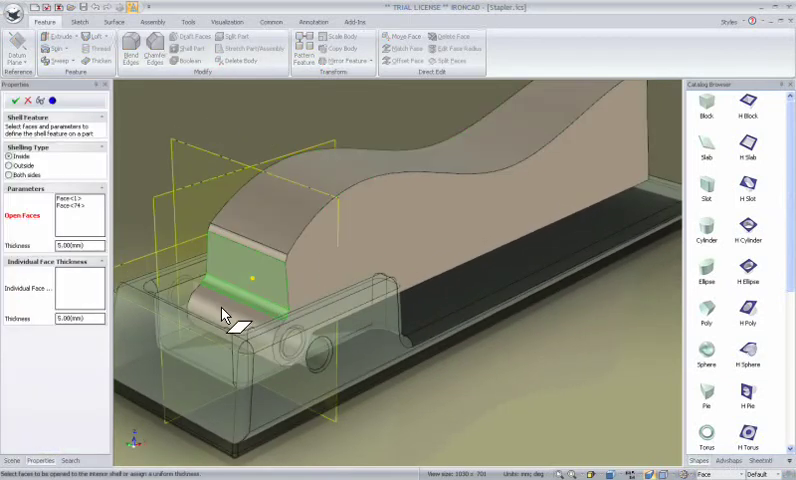
pyautogui.click(254, 326)
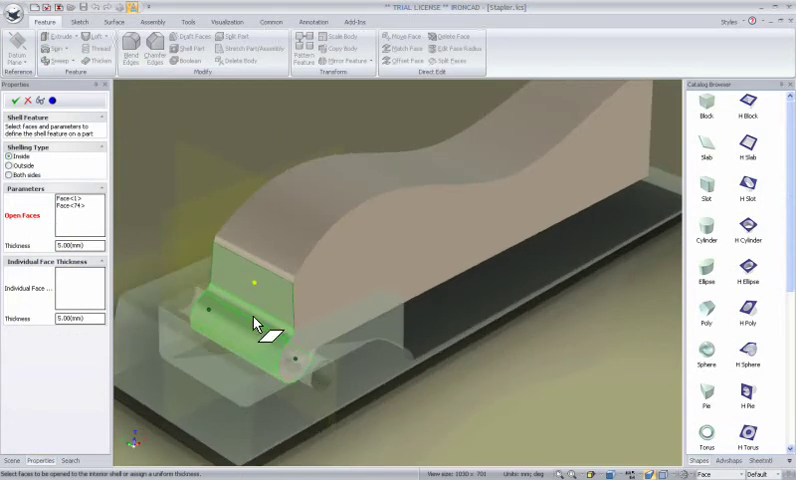
pyautogui.click(262, 350)
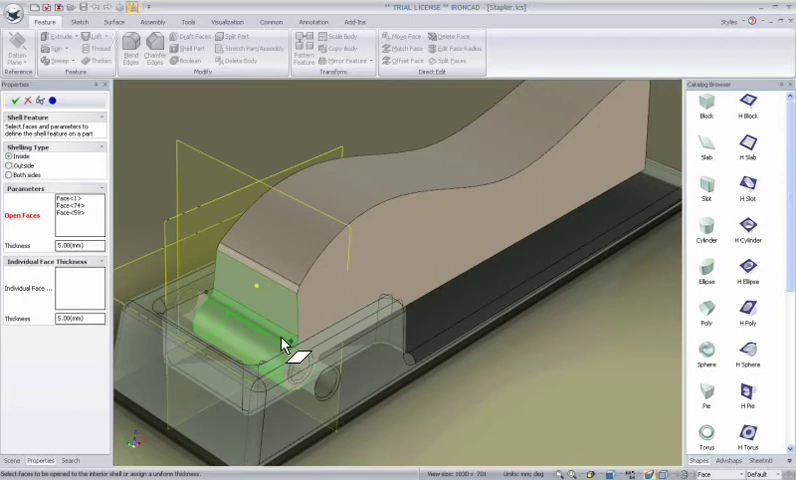
# Step: Leave three more hidden faces open via HitResults and confirm the 5 mm shell
pyautogui.click(265, 355)
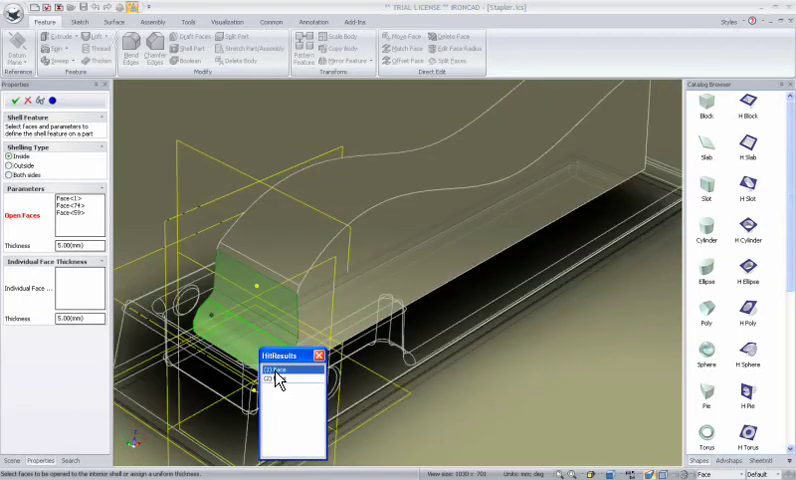
pyautogui.click(276, 372)
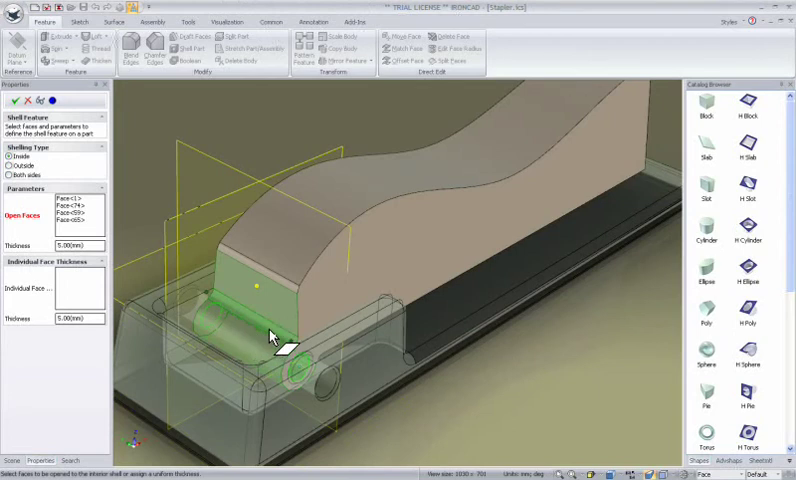
pyautogui.click(270, 337)
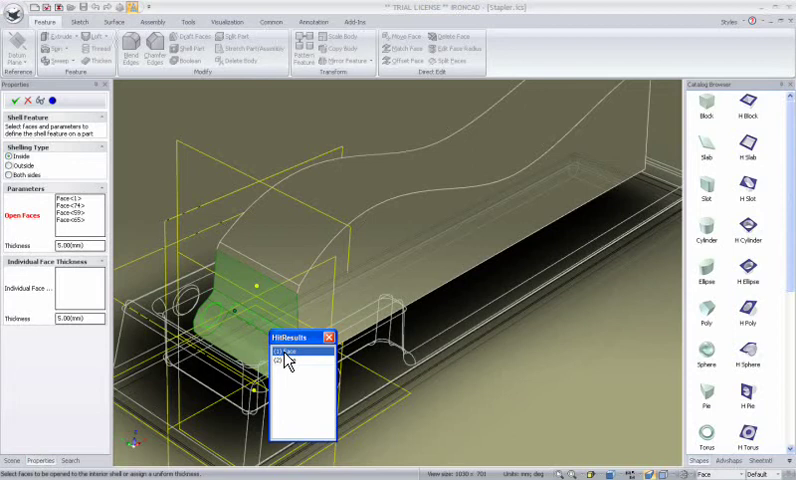
pyautogui.click(287, 360)
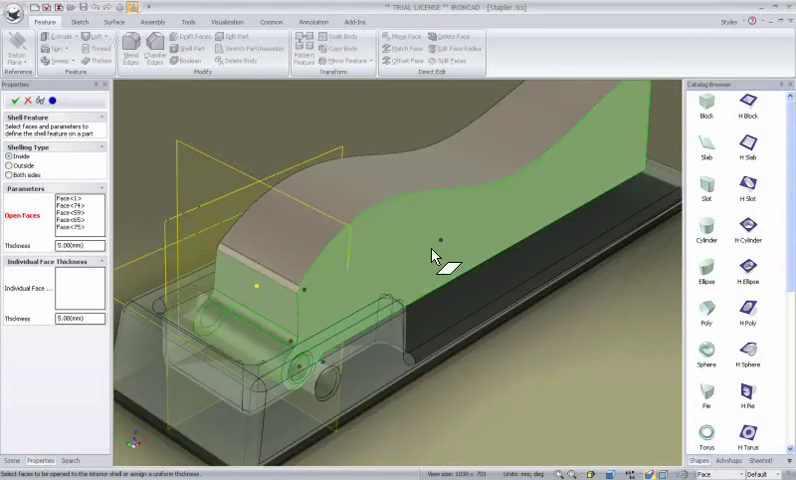
pyautogui.click(455, 263)
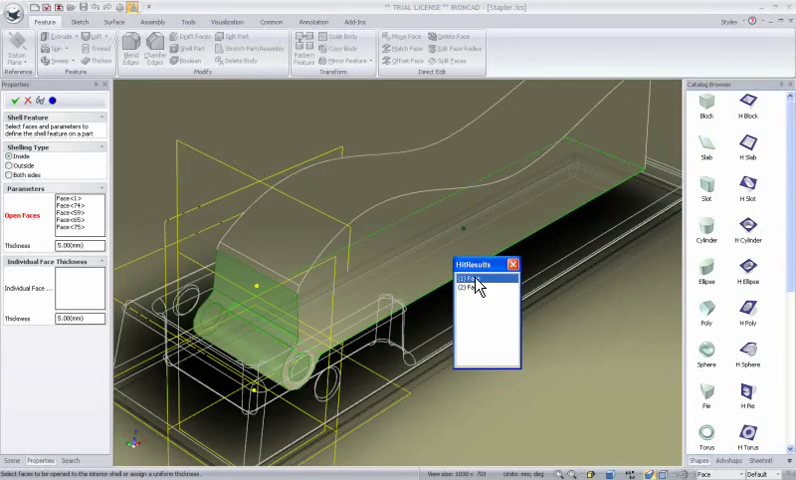
pyautogui.click(476, 280)
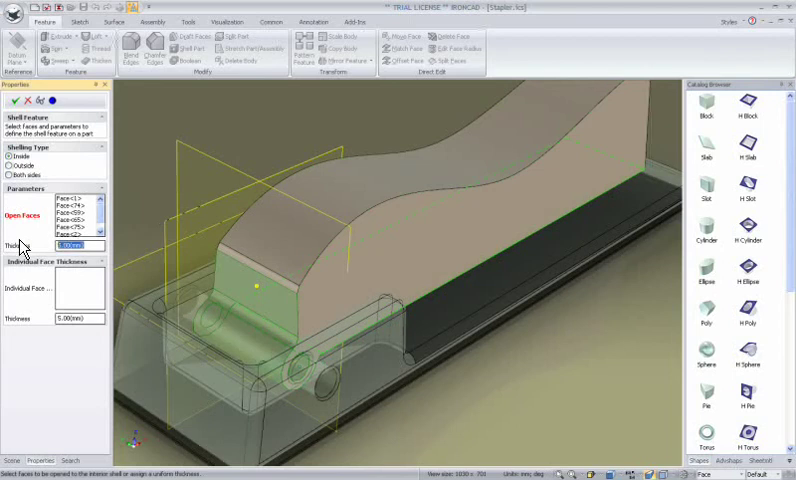
pyautogui.click(80, 245)
pyautogui.write('2')
pyautogui.click(15, 100)
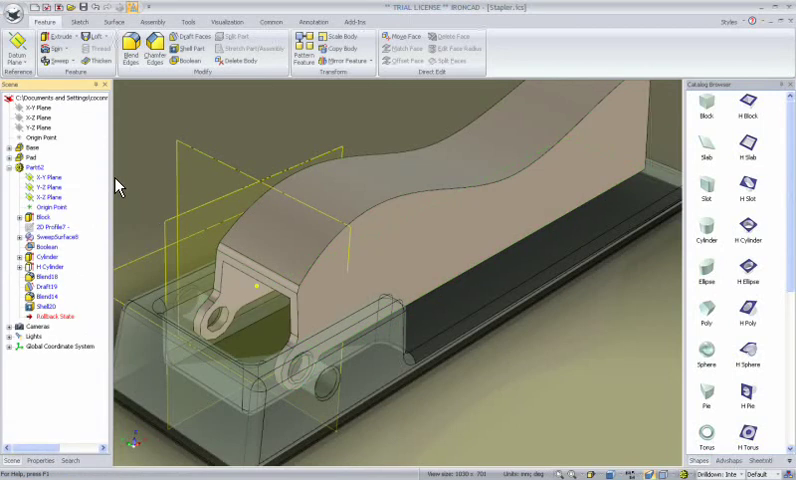
# Step: Blend both side faces and a lower end edge with a 0.6 mm radius
pyautogui.click(131, 45)
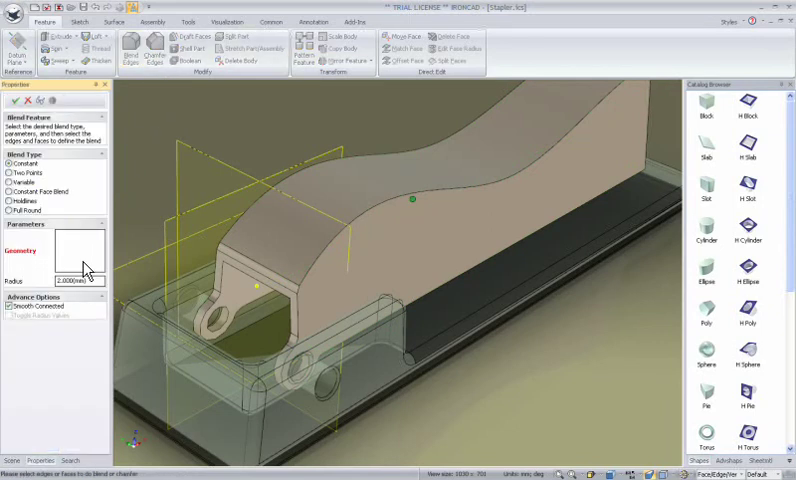
pyautogui.moveTo(90, 281); pyautogui.dragTo(10, 285)
pyautogui.write('1.6')
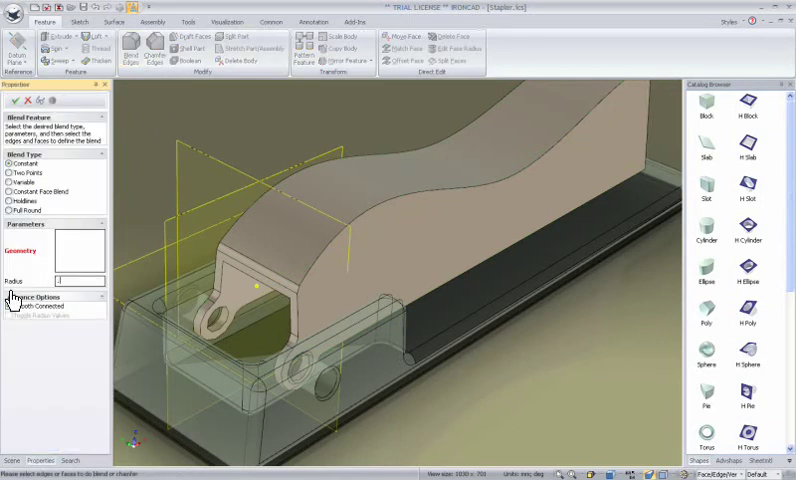
pyautogui.click(433, 246)
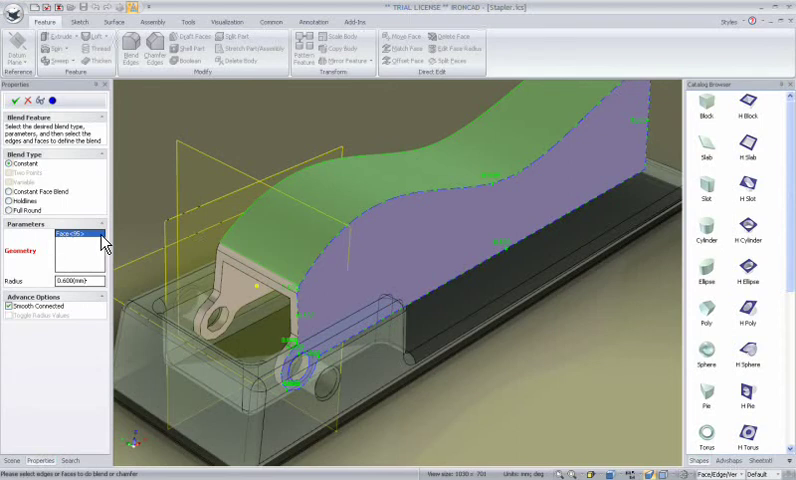
pyautogui.click(393, 180)
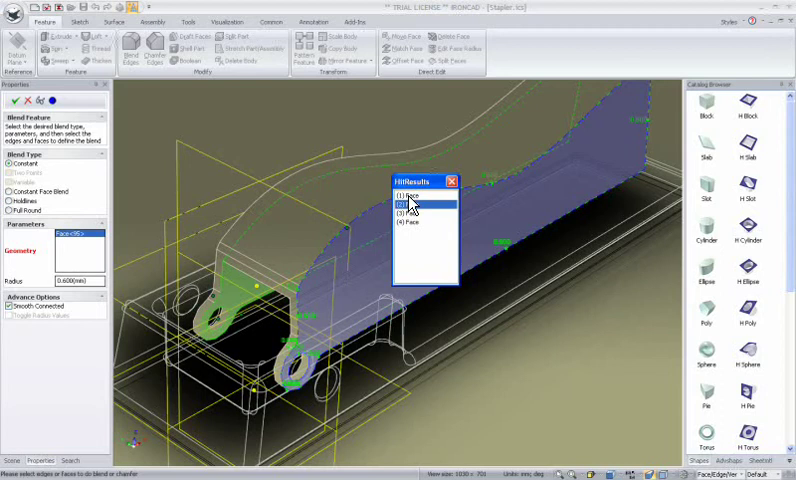
pyautogui.click(410, 203)
pyautogui.moveTo(410, 201); pyautogui.dragTo(492, 254, button='middle')
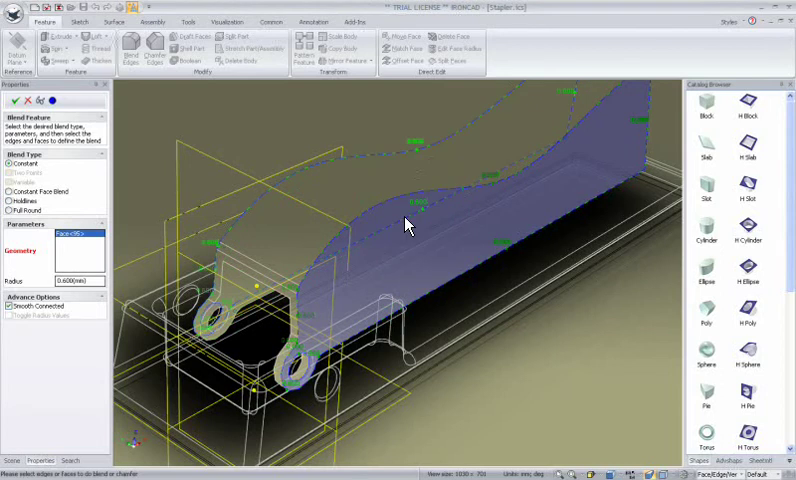
pyautogui.scroll(2, 492, 254)
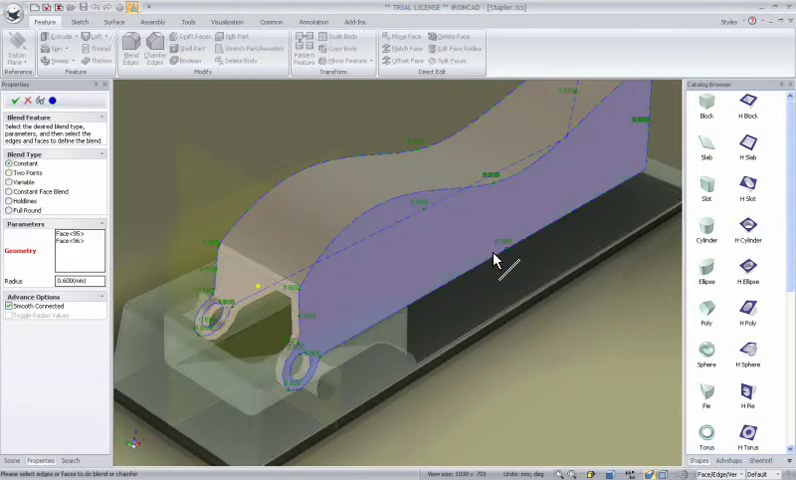
pyautogui.scroll(2, 492, 254)
pyautogui.scroll(2, 492, 254)
pyautogui.scroll(-2, 492, 254)
pyautogui.scroll(-2, 494, 256)
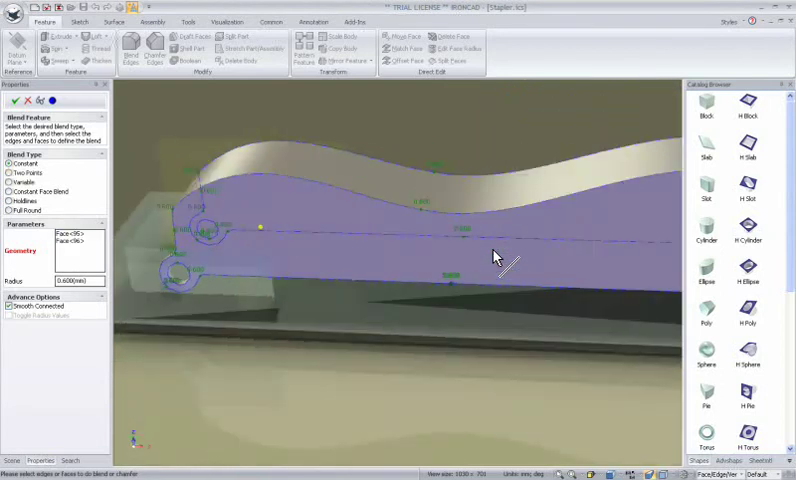
pyautogui.scroll(-2, 494, 256)
pyautogui.scroll(-1, 494, 256)
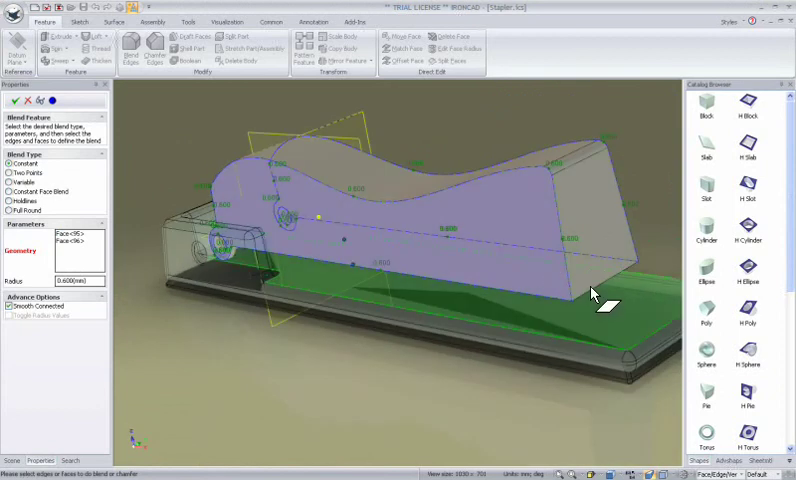
pyautogui.click(601, 290)
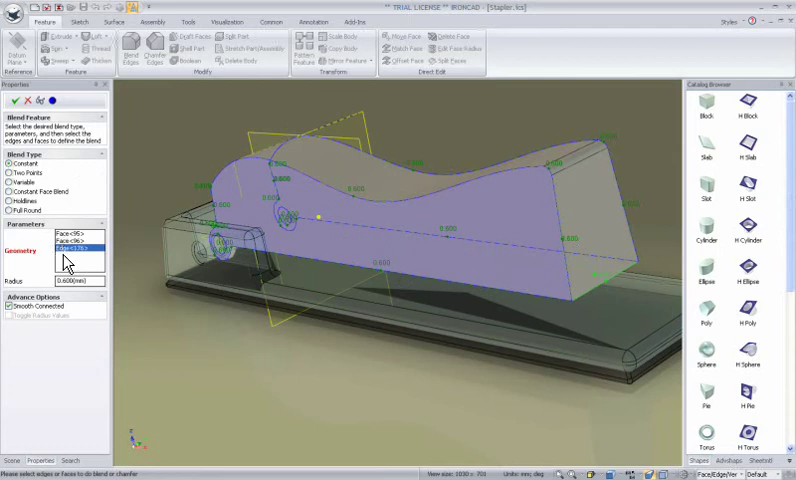
pyautogui.rightClick(66, 266)
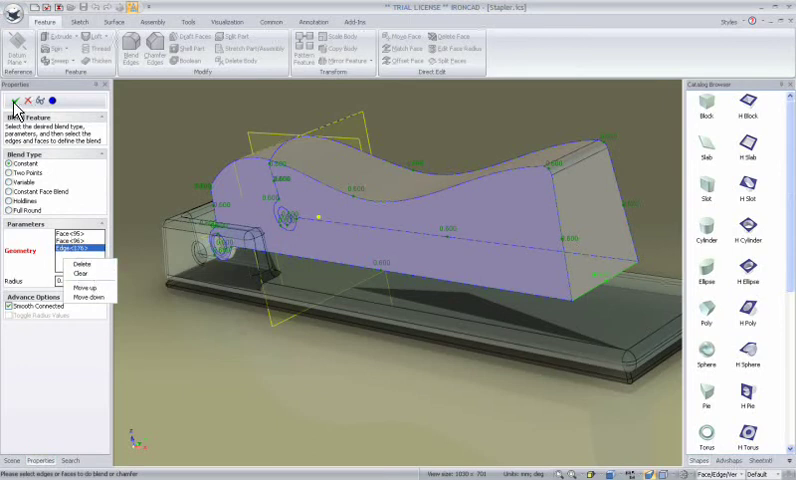
pyautogui.click(14, 101)
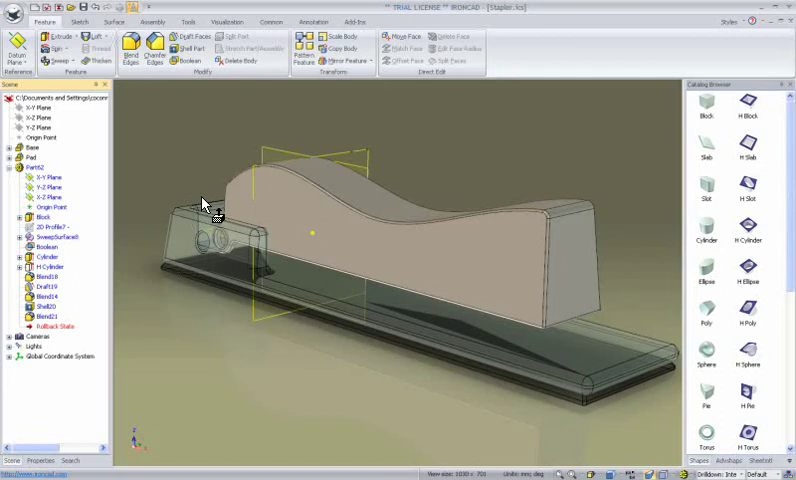
# Step: Paint the stapler top part red through its Smart Paint color settings
pyautogui.click(418, 236)
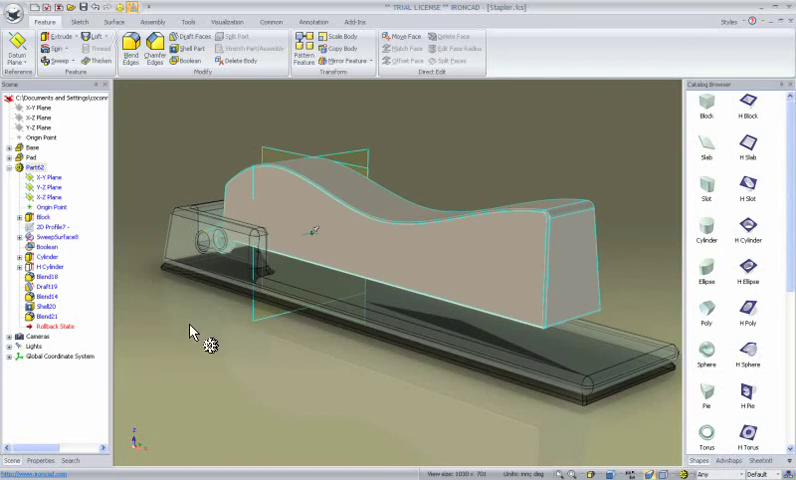
pyautogui.click(41, 461)
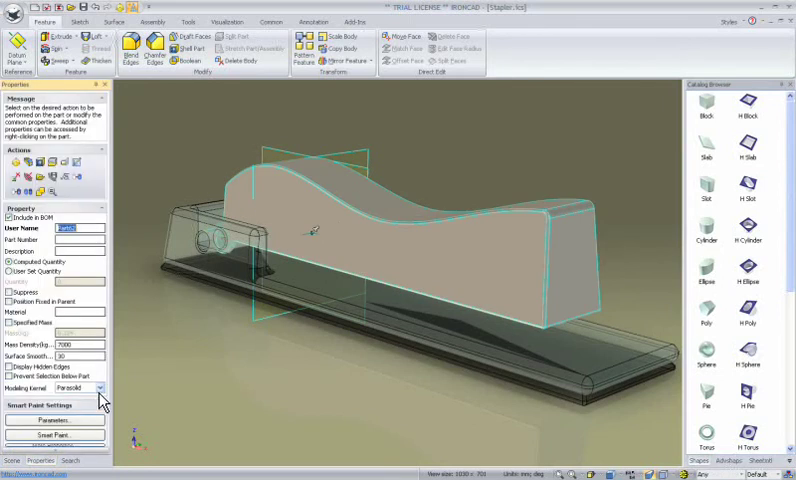
pyautogui.click(101, 419)
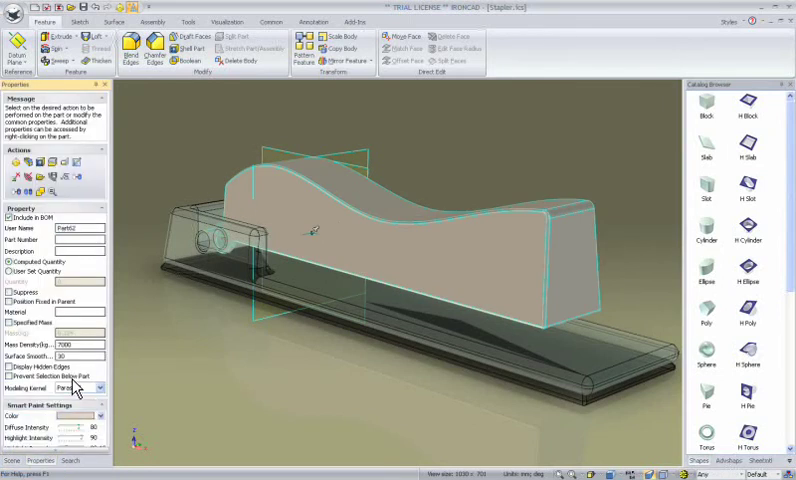
pyautogui.click(100, 416)
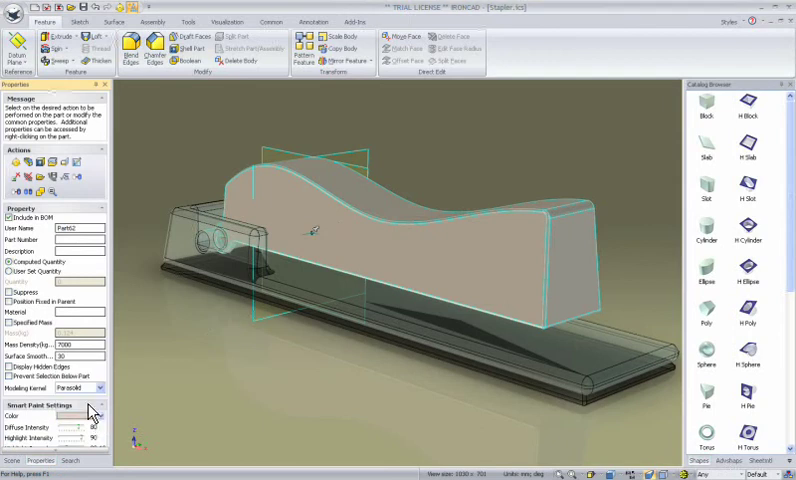
pyautogui.click(100, 415)
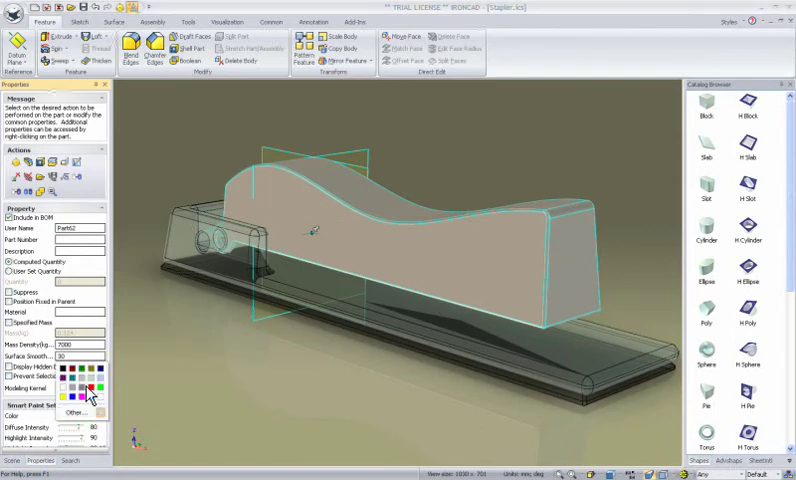
pyautogui.click(91, 387)
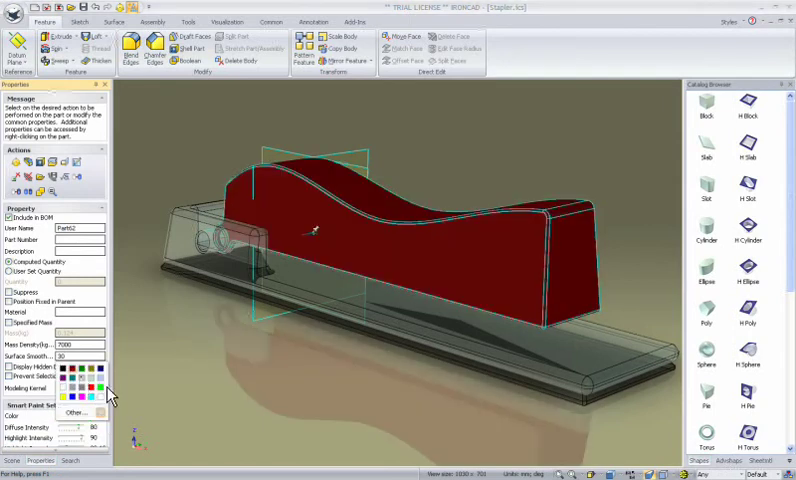
pyautogui.click(316, 390)
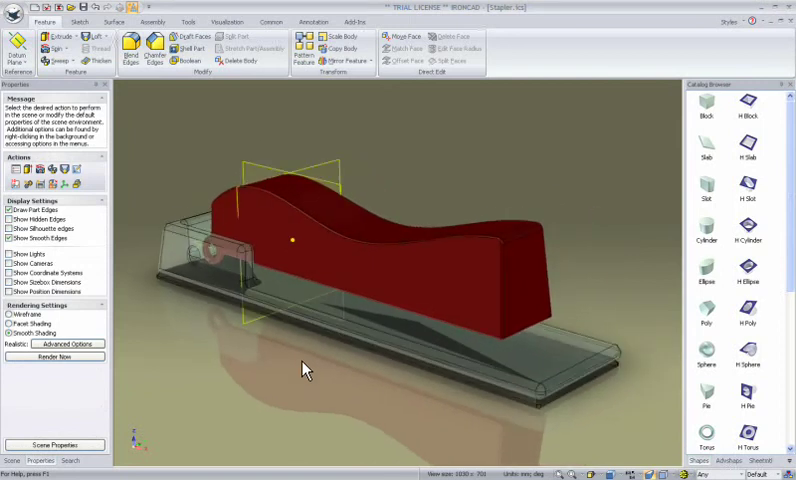
# Step: Deactivate All part editing and orbit to view the solid stapler
pyautogui.rightClick(304, 366)
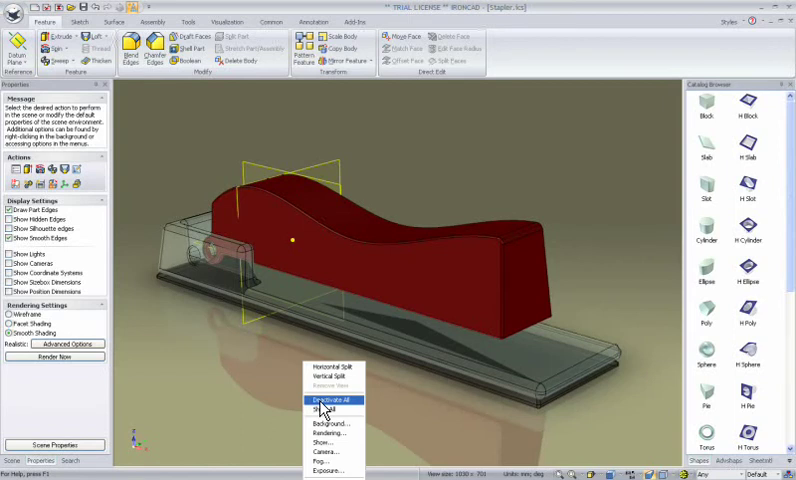
pyautogui.click(320, 400)
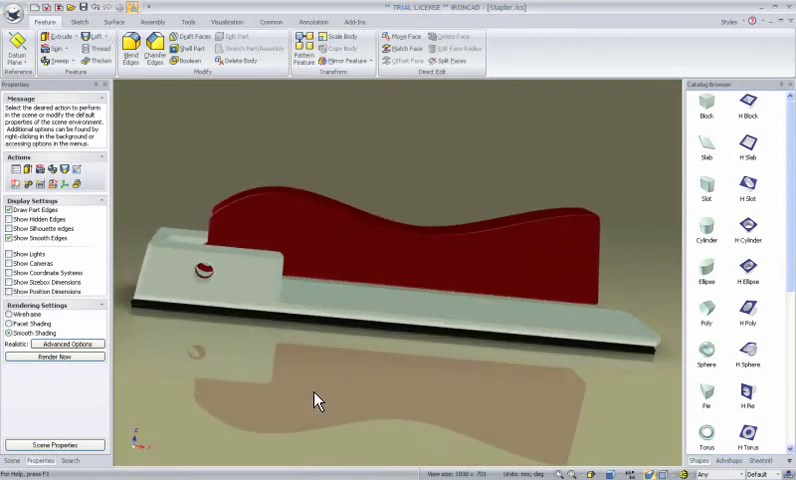
pyautogui.moveTo(315, 400)
pyautogui.mouseDown(button='middle')
pyautogui.moveTo(473, 281)
pyautogui.moveTo(520, 281)
pyautogui.moveTo(507, 281)
pyautogui.mouseUp(button='middle')
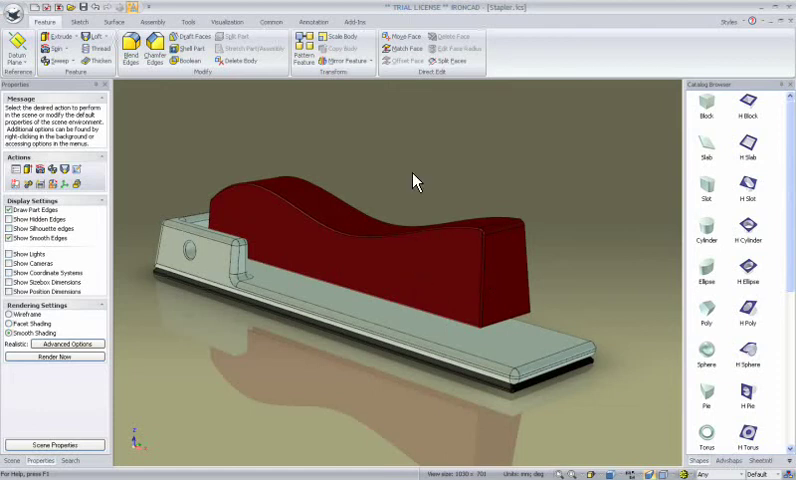
# Step: Select the red body's front end faces for a free Move Face
pyautogui.click(398, 42)
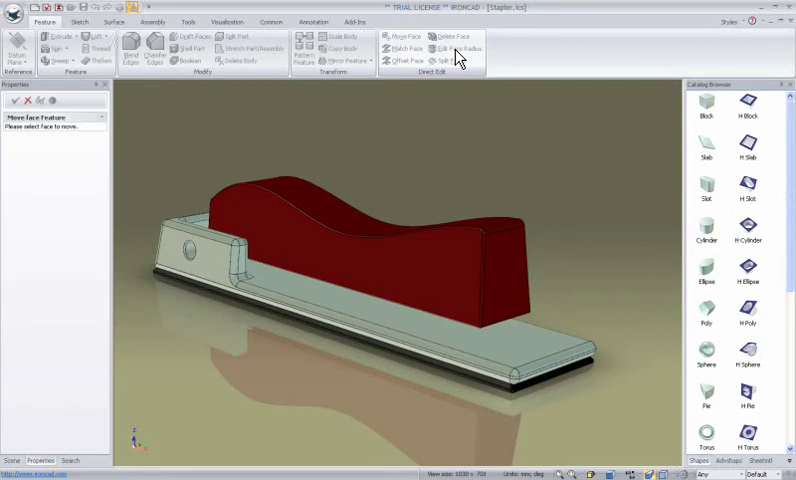
pyautogui.click(499, 281)
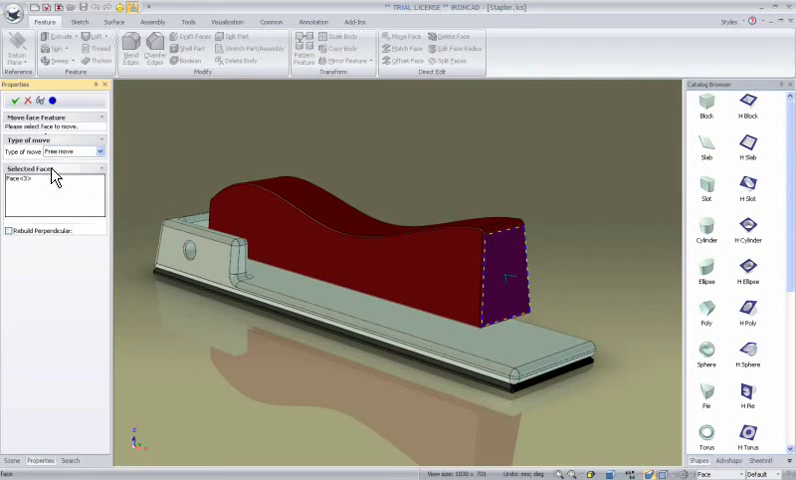
pyautogui.click(100, 155)
pyautogui.click(100, 160)
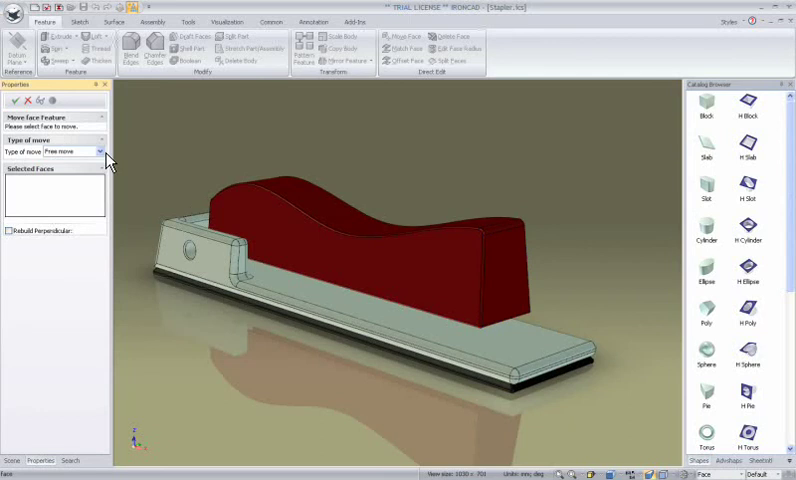
pyautogui.click(500, 280)
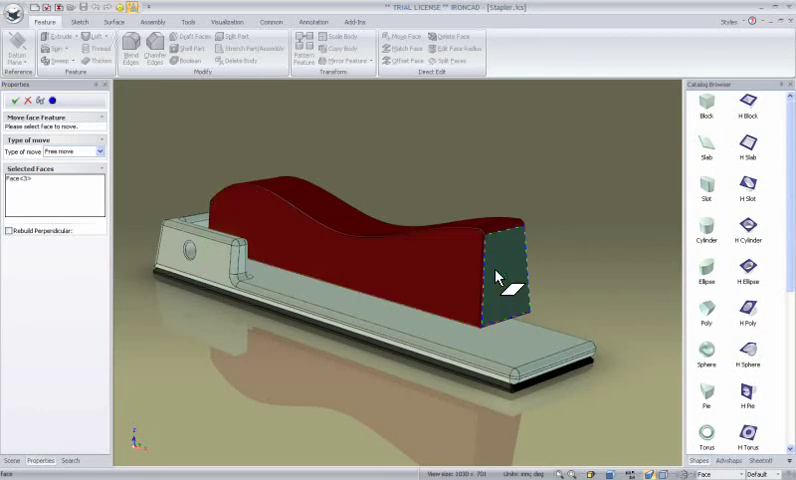
pyautogui.click(500, 280)
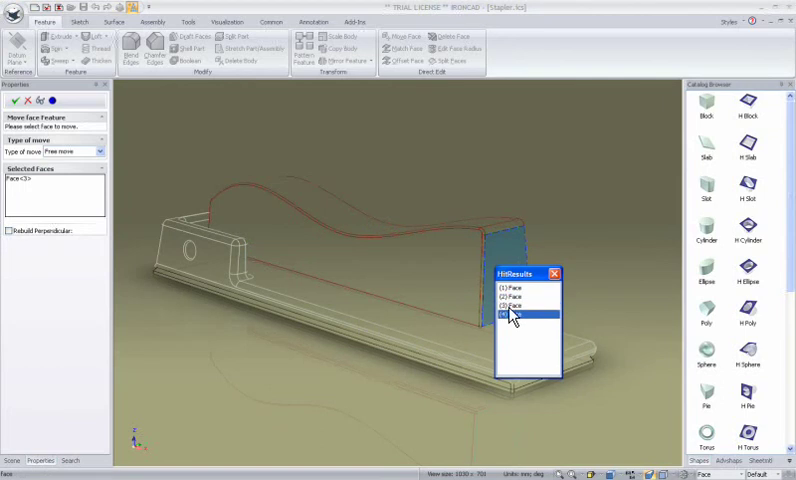
pyautogui.click(510, 316)
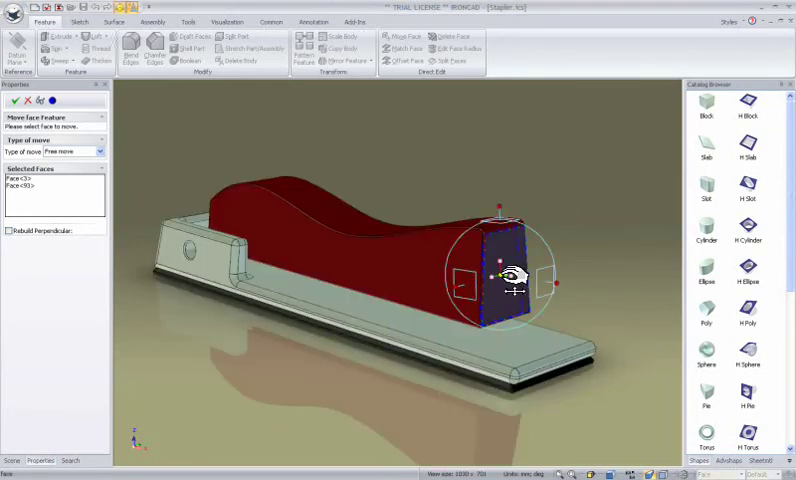
# Step: Raise, shift forward and tilt the front faces with the TriBall, then confirm
pyautogui.moveTo(512, 277); pyautogui.dragTo(515, 231)
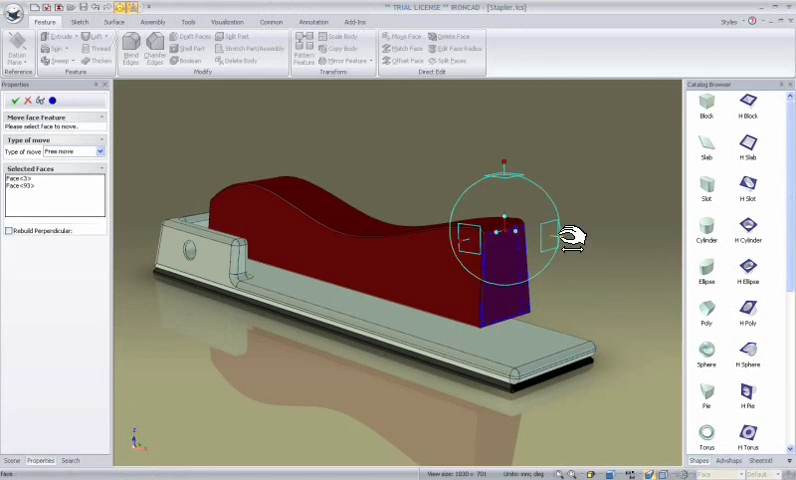
pyautogui.moveTo(569, 242)
pyautogui.mouseDown()
pyautogui.moveTo(539, 162)
pyautogui.moveTo(542, 204)
pyautogui.mouseUp()
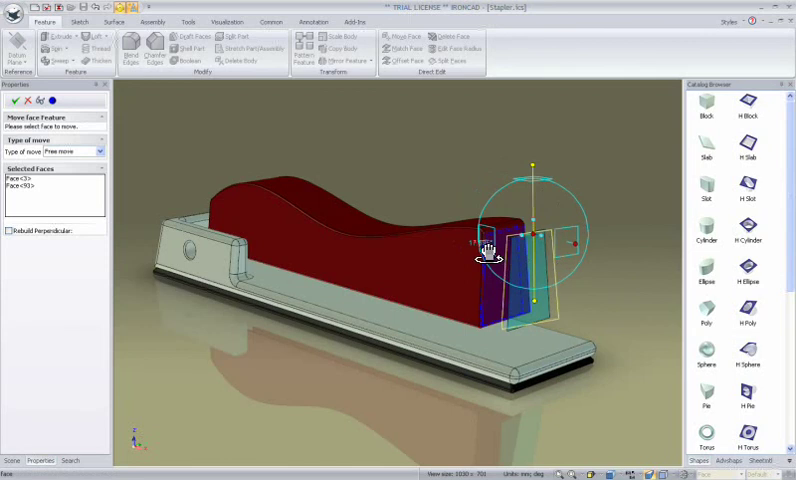
pyautogui.moveTo(485, 245)
pyautogui.mouseDown()
pyautogui.moveTo(521, 258)
pyautogui.moveTo(217, 156)
pyautogui.mouseUp()
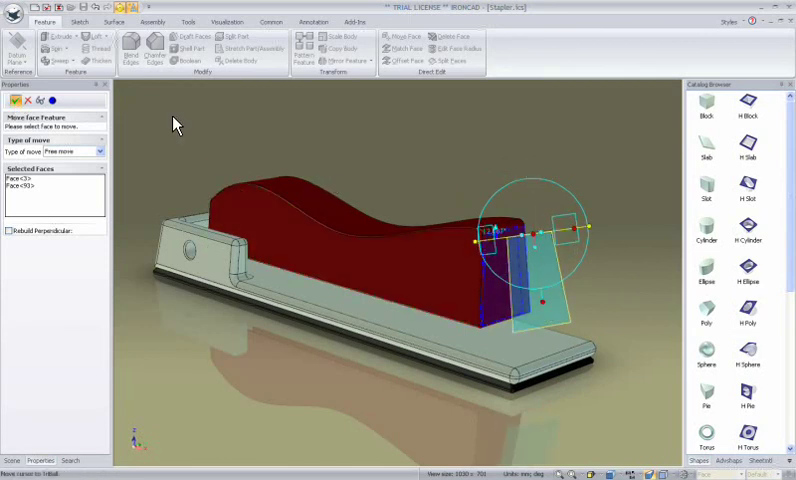
pyautogui.press('space')
pyautogui.click(193, 121)
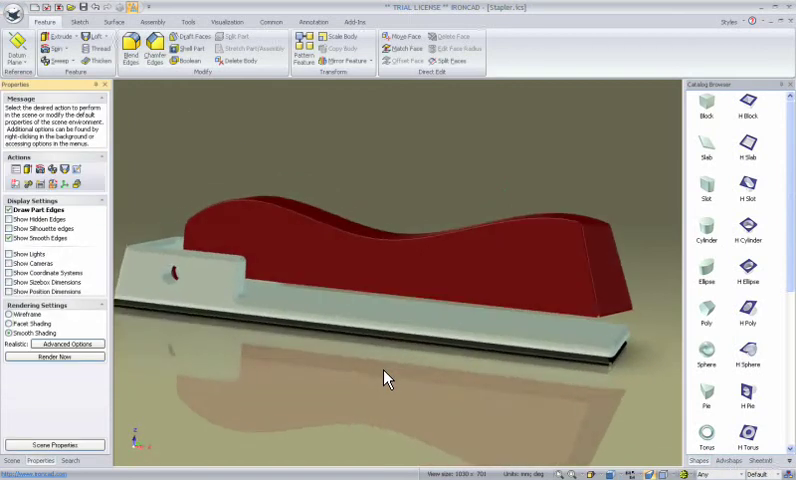
# Step: Shorten the red body's Block and set its height to 37.638 with sizebox handles
pyautogui.click(12, 460)
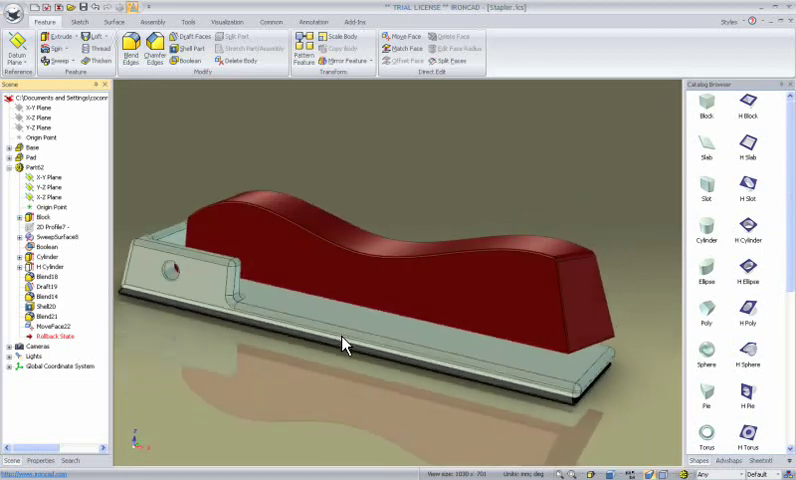
pyautogui.click(484, 287)
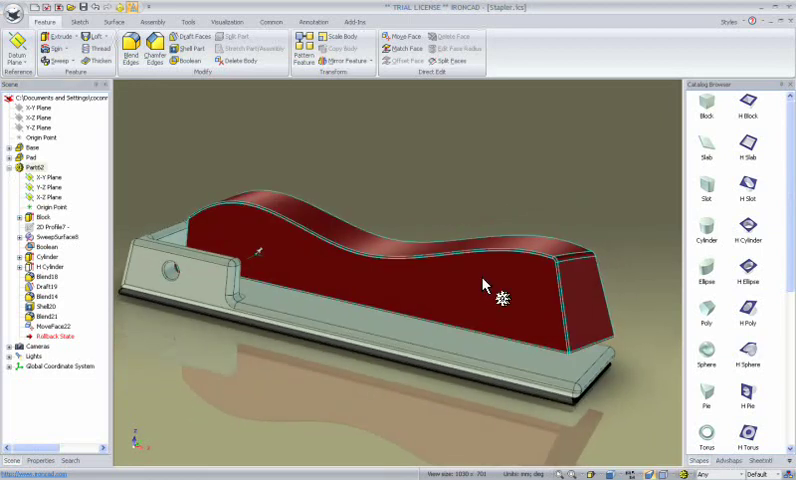
pyautogui.click(50, 217)
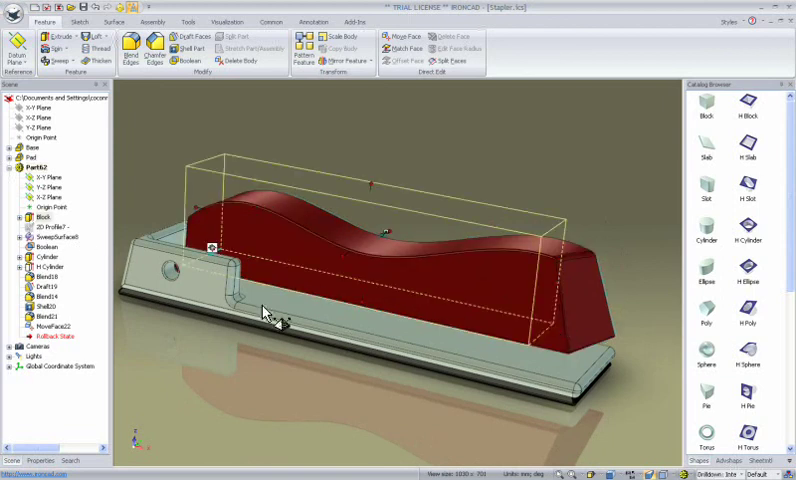
pyautogui.moveTo(565, 272); pyautogui.dragTo(506, 281)
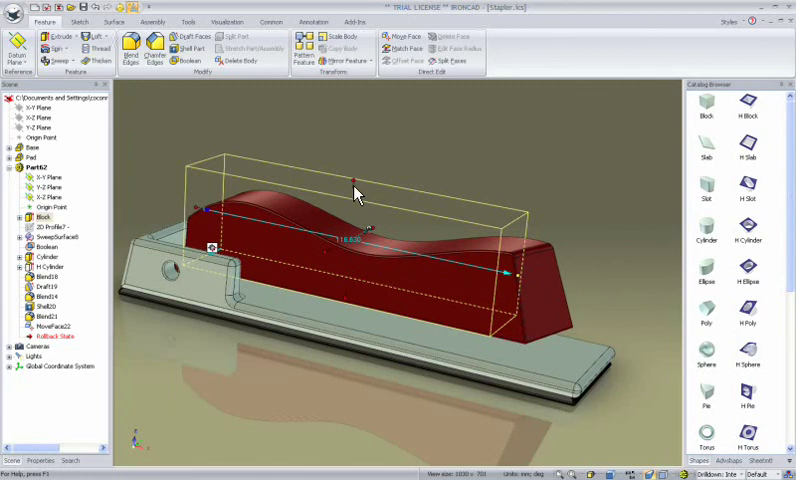
pyautogui.moveTo(362, 178); pyautogui.dragTo(375, 210)
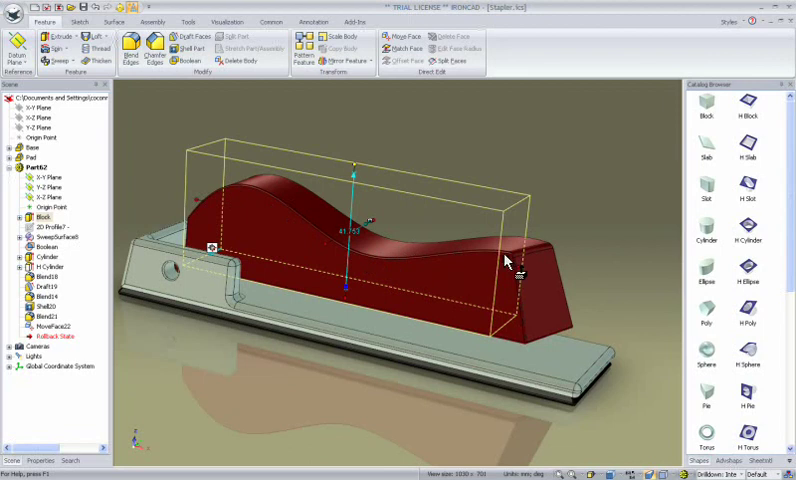
pyautogui.moveTo(355, 173); pyautogui.dragTo(356, 183)
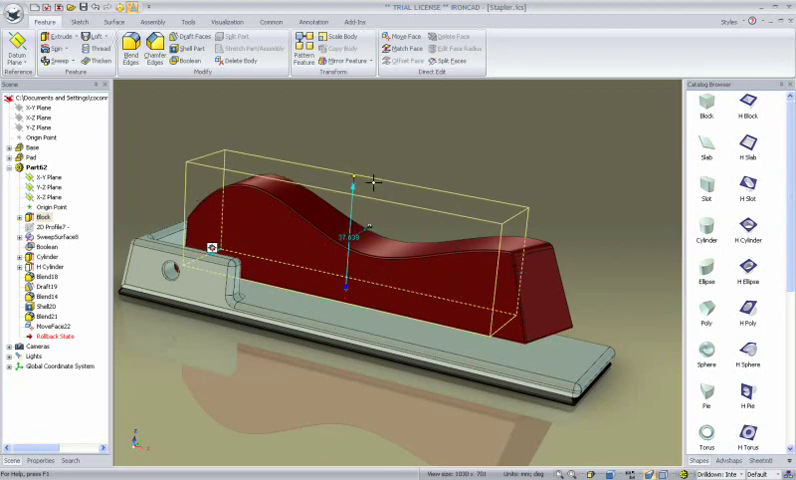
pyautogui.moveTo(385, 180); pyautogui.dragTo(170, 280, button='middle')
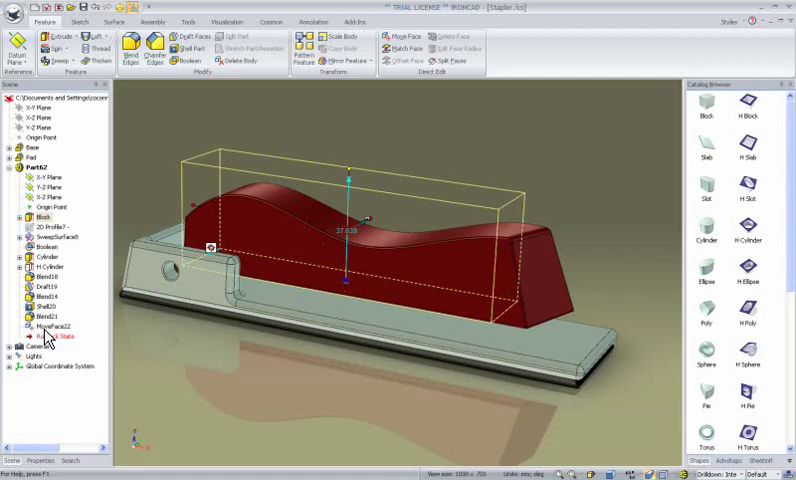
pyautogui.click(34, 338)
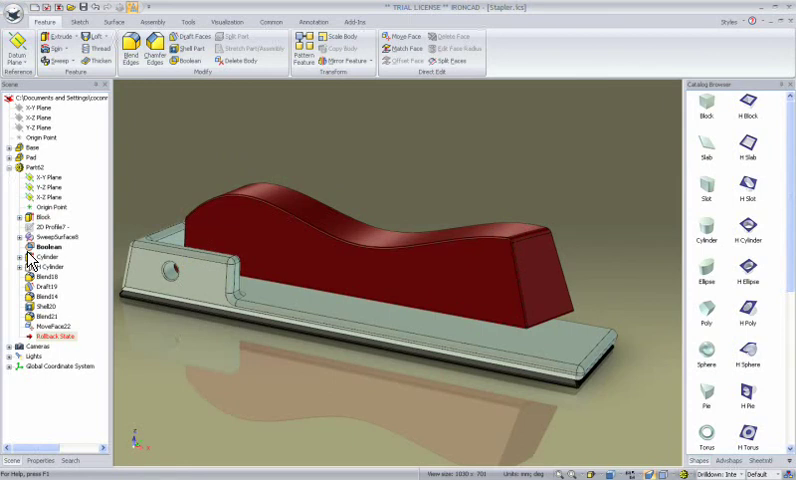
# Step: Roll back to after the Boolean and cut a small H Cylinder hole into the side
pyautogui.moveTo(28, 254); pyautogui.dragTo(30, 248)
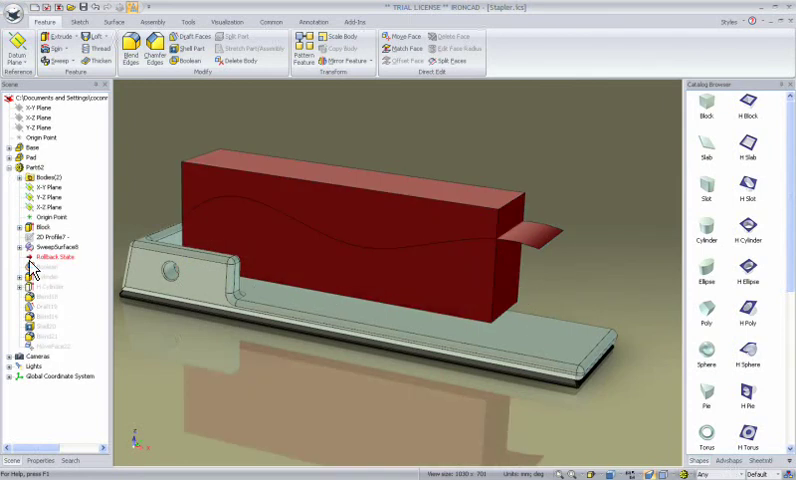
pyautogui.moveTo(30, 268); pyautogui.dragTo(32, 276)
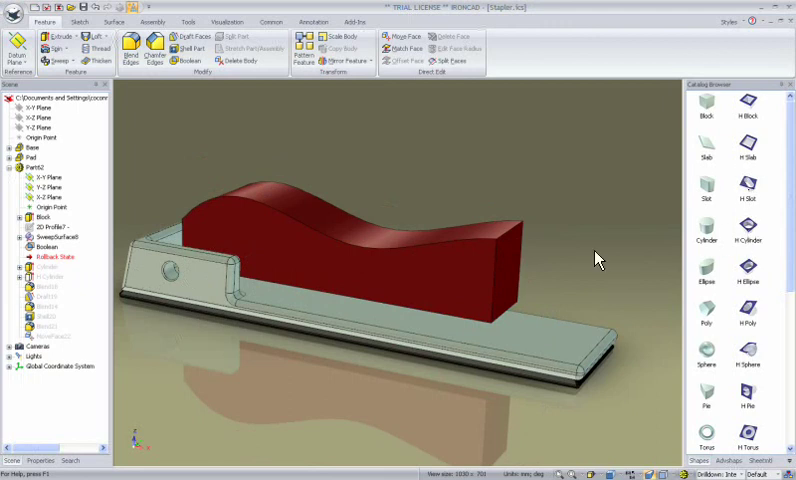
pyautogui.moveTo(596, 259); pyautogui.dragTo(441, 288)
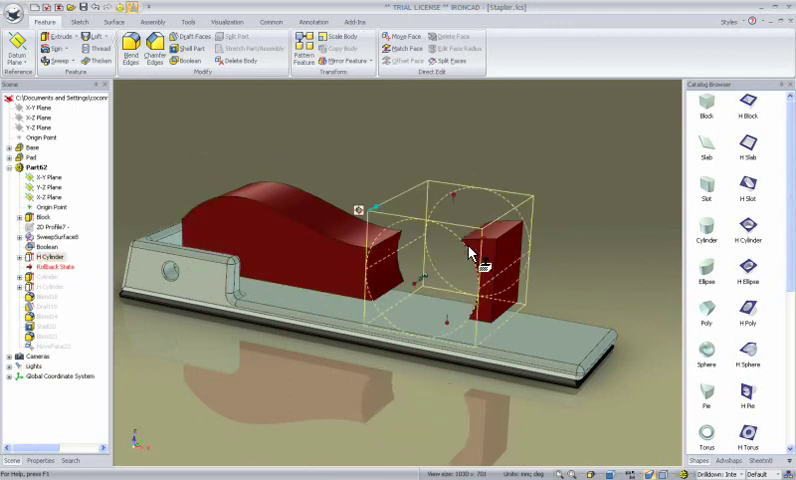
pyautogui.moveTo(466, 190); pyautogui.dragTo(462, 230)
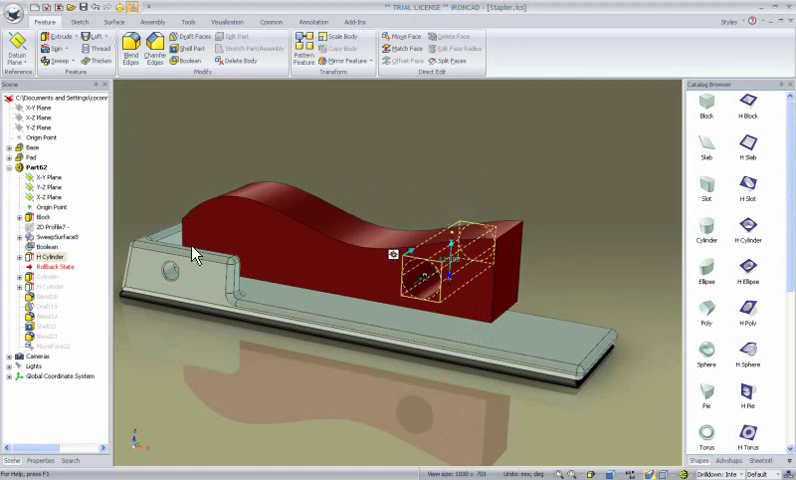
pyautogui.click(33, 267)
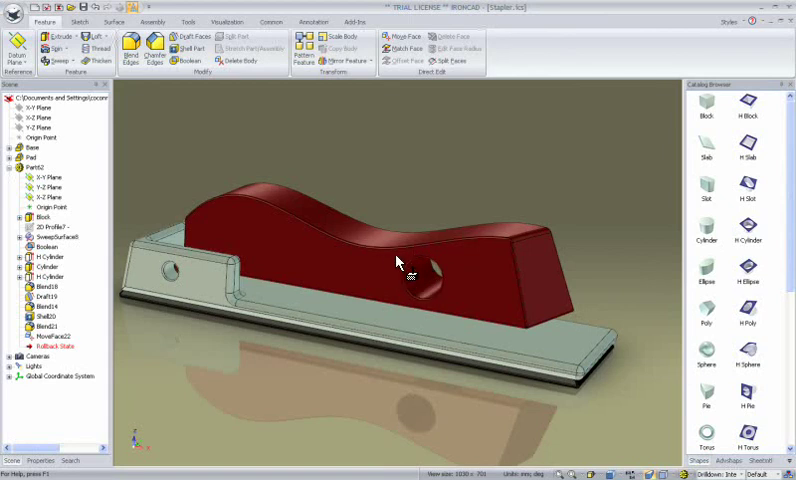
# Step: Edit Shell20 to add the side hole face to its Open Faces and apply it
pyautogui.moveTo(419, 281)
pyautogui.mouseDown(button='middle')
pyautogui.moveTo(355, 299)
pyautogui.moveTo(57, 334)
pyautogui.moveTo(62, 322)
pyautogui.mouseUp(button='middle')
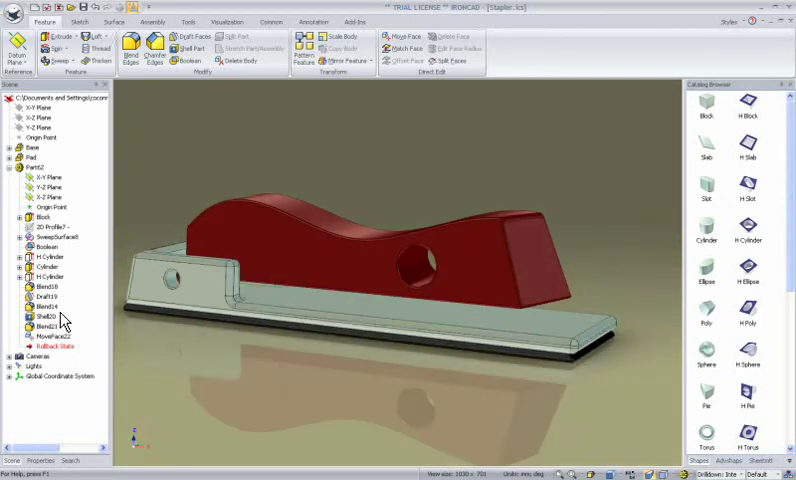
pyautogui.click(42, 317)
pyautogui.rightClick(40, 320)
pyautogui.click(333, 308)
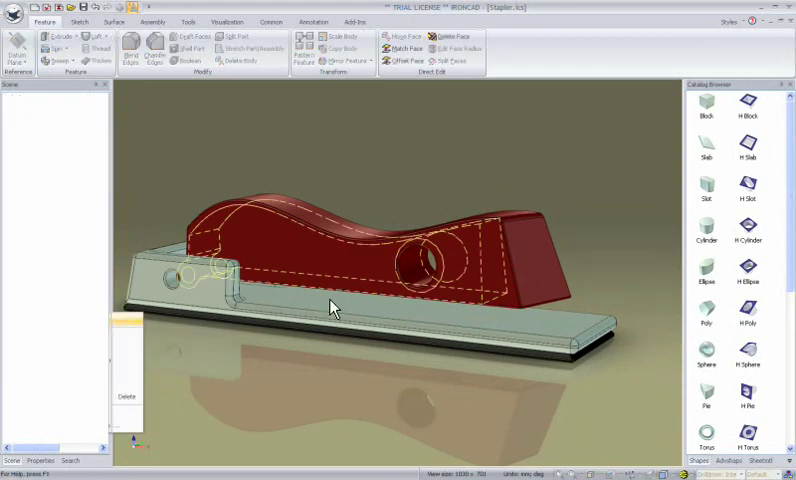
pyautogui.click(412, 270)
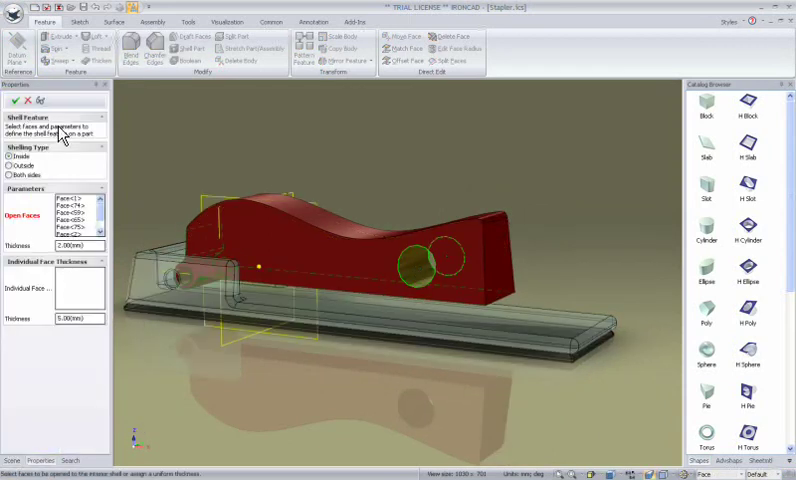
pyautogui.click(15, 101)
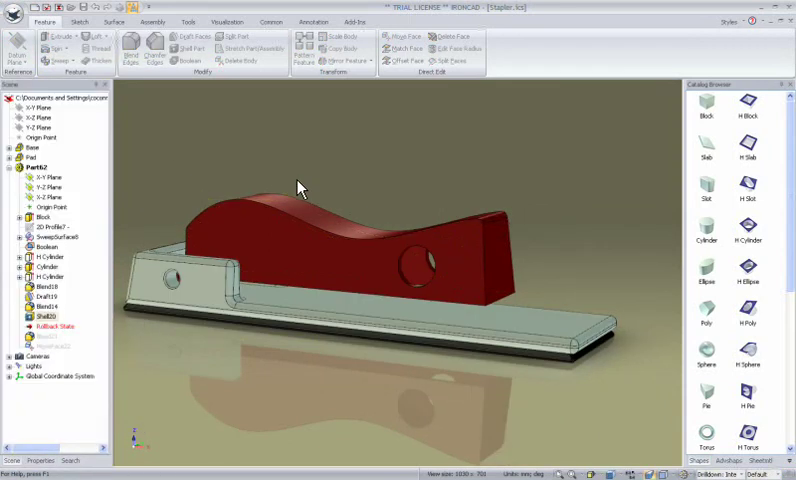